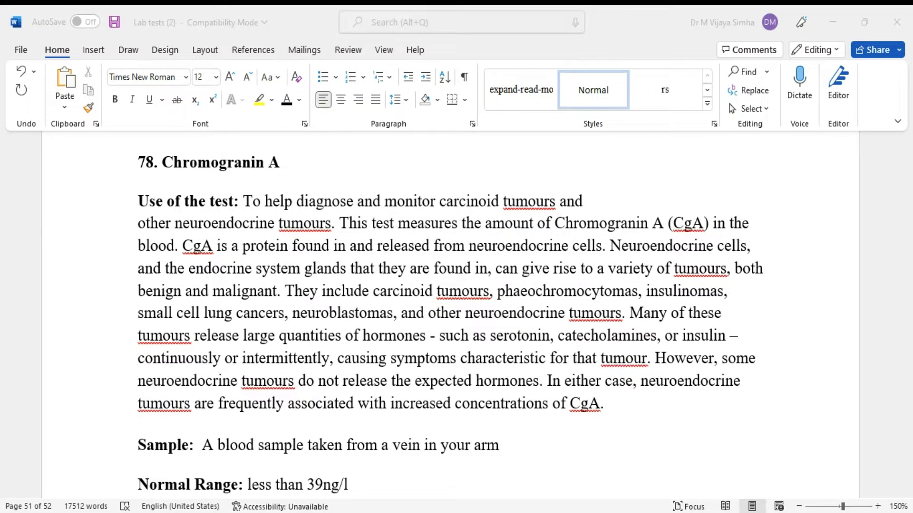
Focus the Word window showing the Chromogranin A entry's Normal Range line and the space below
{"action": "left_click", "coordinate": [677, 52]}
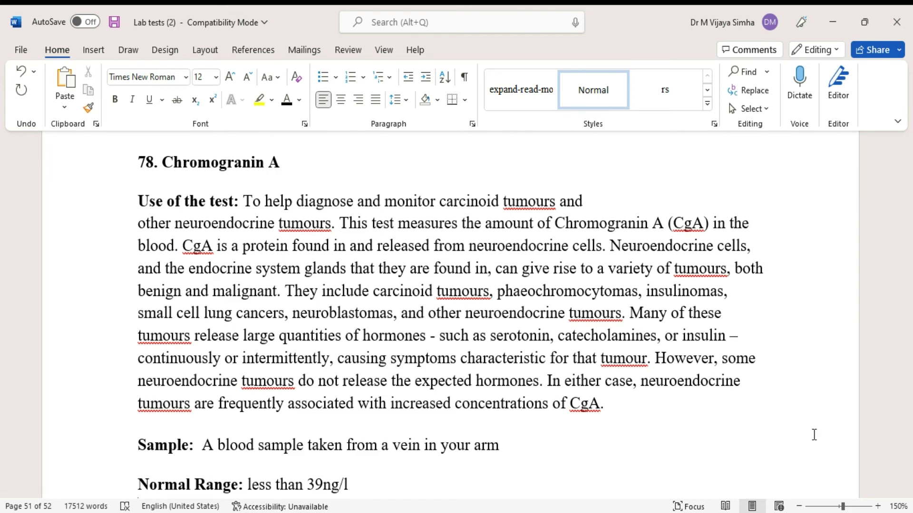
{"action": "scroll", "coordinate": [668, 420], "scroll_direction": "down", "scroll_amount": 2}
{"action": "scroll", "coordinate": [669, 419], "scroll_direction": "up", "scroll_amount": 1}
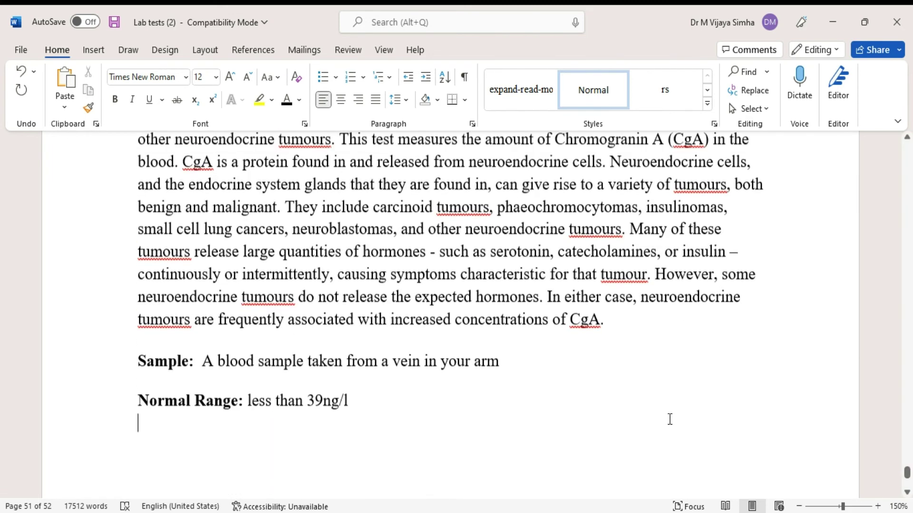